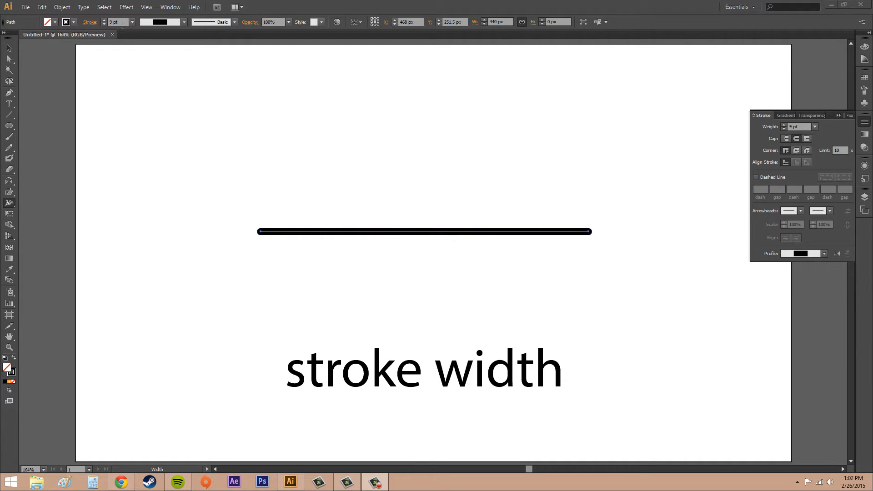
Step: Widen the line's stroke to about 55 pt right of its middle with the Width tool, and undo it
click(464, 232)
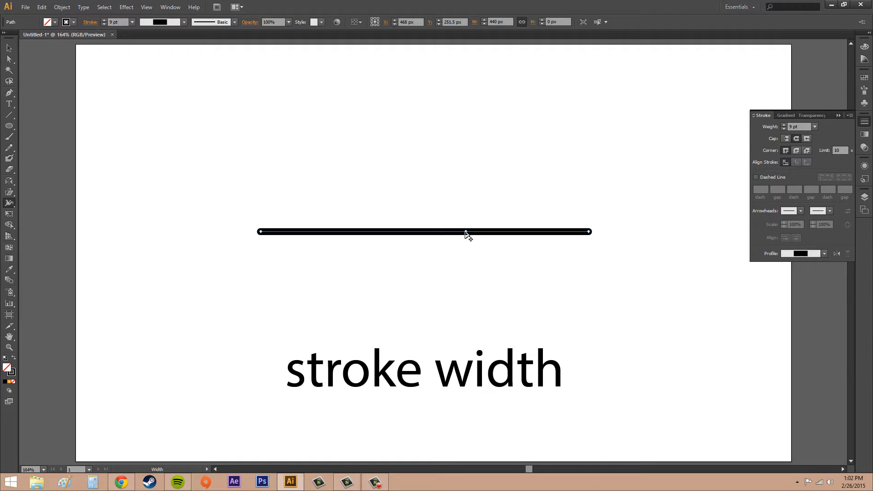
drag(466, 232, 465, 211)
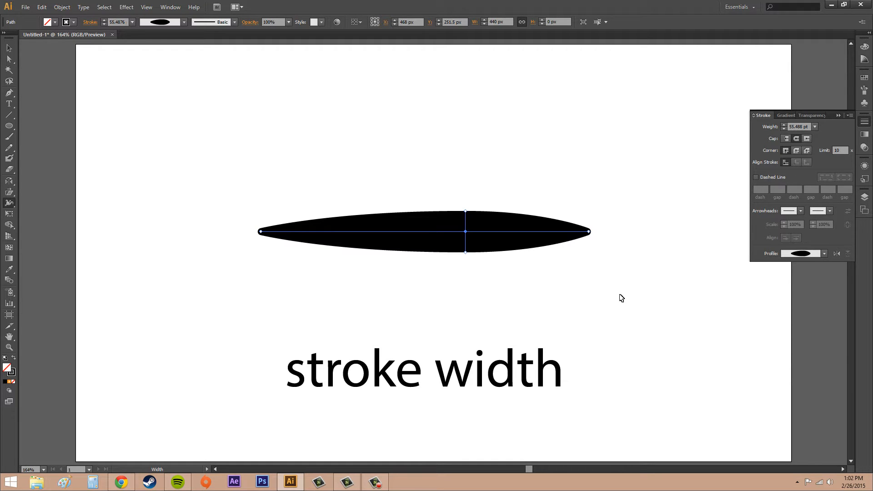
key(ctrl+z)
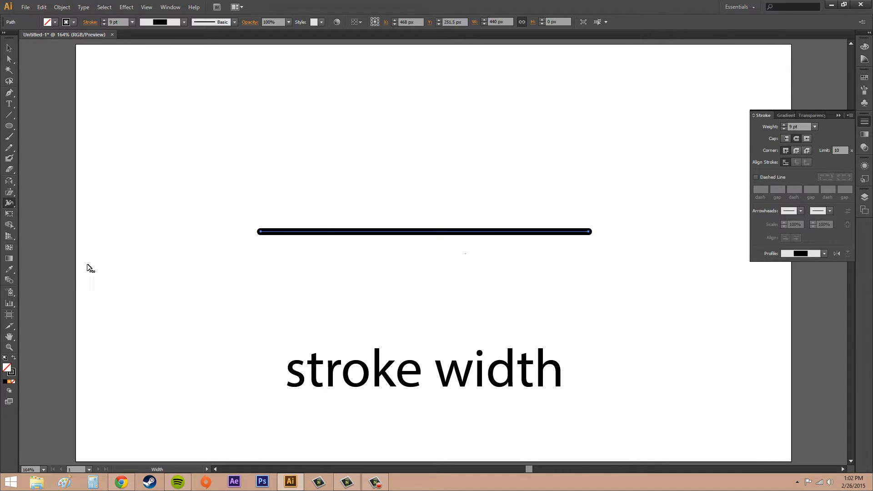
Step: Draw a horizontal line about 440 px long above the existing one and set its stroke weight to 10 pt
click(9, 115)
mouse_move(257, 160)
mouse_down()
mouse_move(598, 158)
mouse_move(585, 161)
mouse_up()
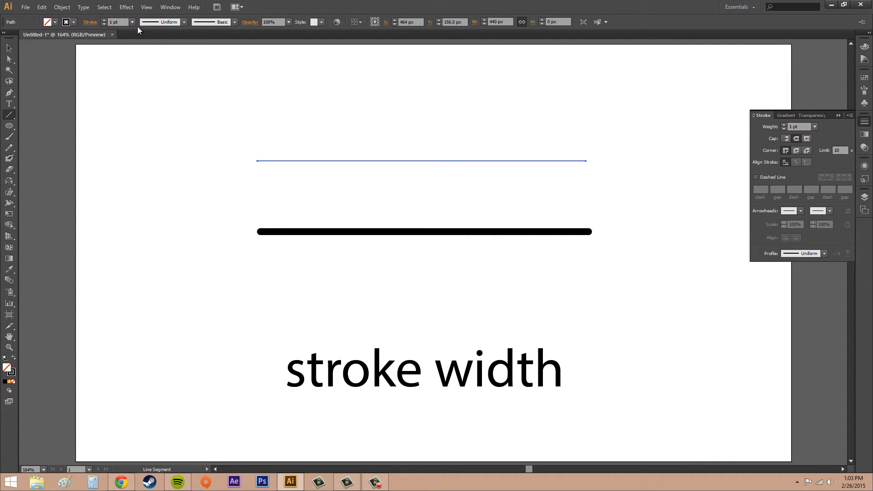
click(105, 20)
click(104, 20)
click(105, 20)
click(104, 20)
click(105, 20)
click(104, 20)
click(105, 20)
click(104, 20)
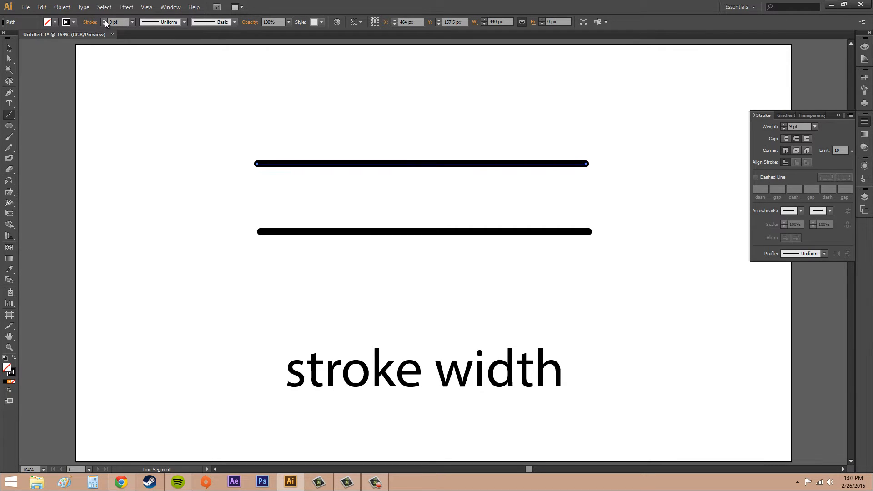
click(105, 20)
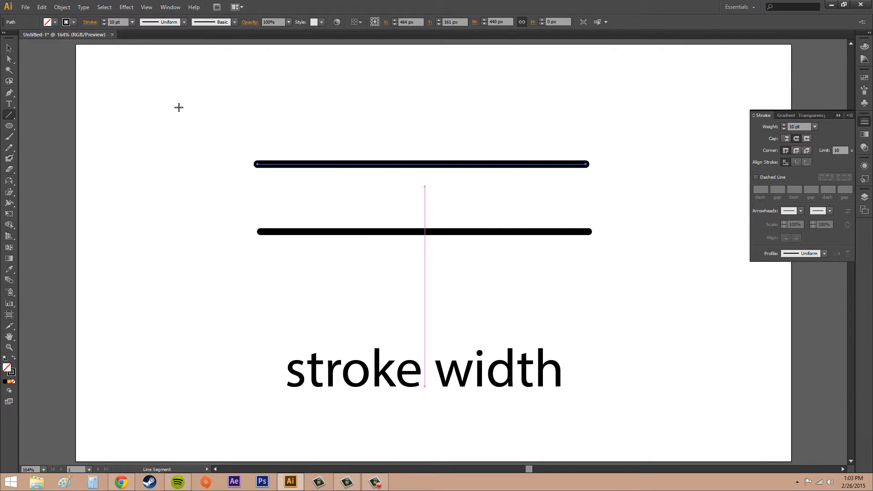
Step: Delete the newly drawn upper line
click(9, 48)
key(Delete)
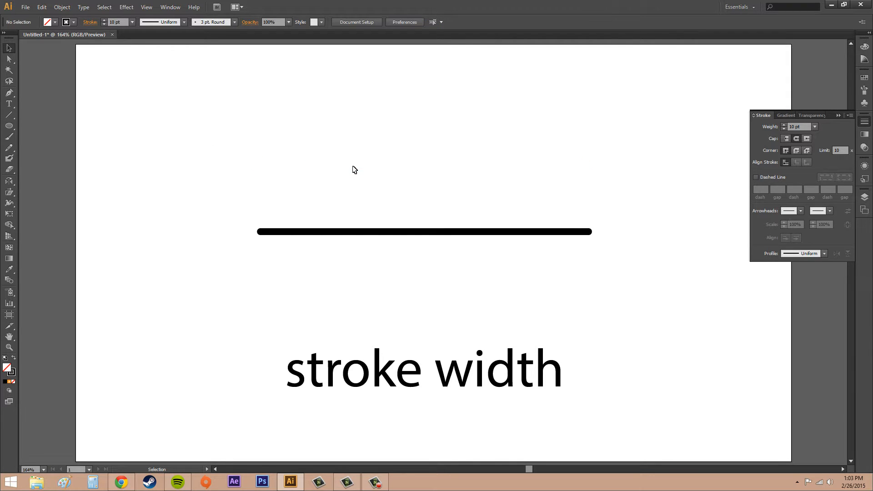
Step: Use the Width tool to widen the remaining line's stroke near its middle to about 62 pt
click(426, 234)
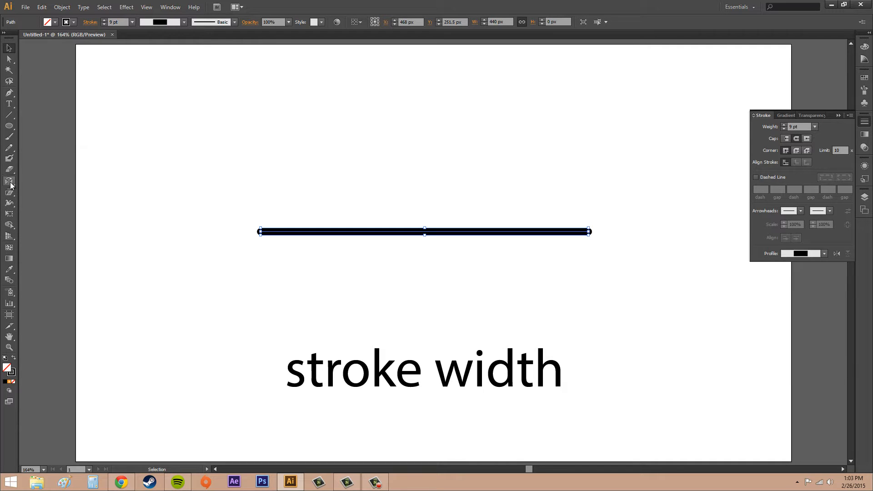
click(12, 207)
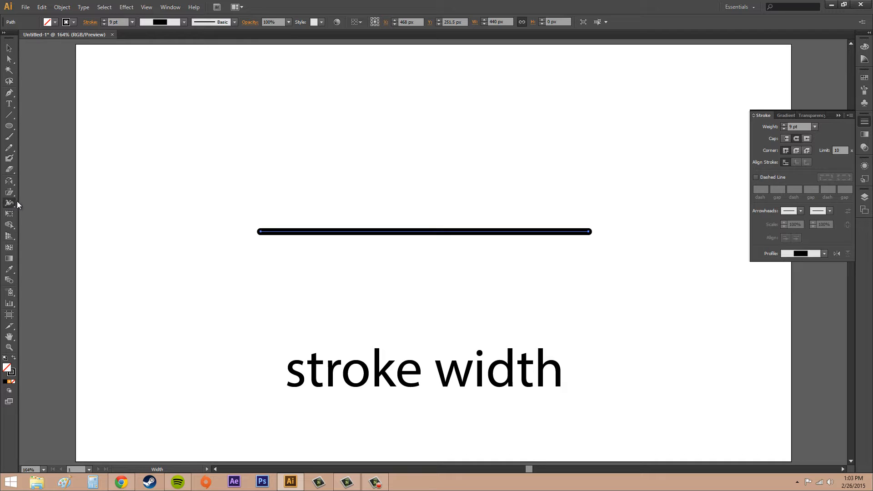
click(13, 202)
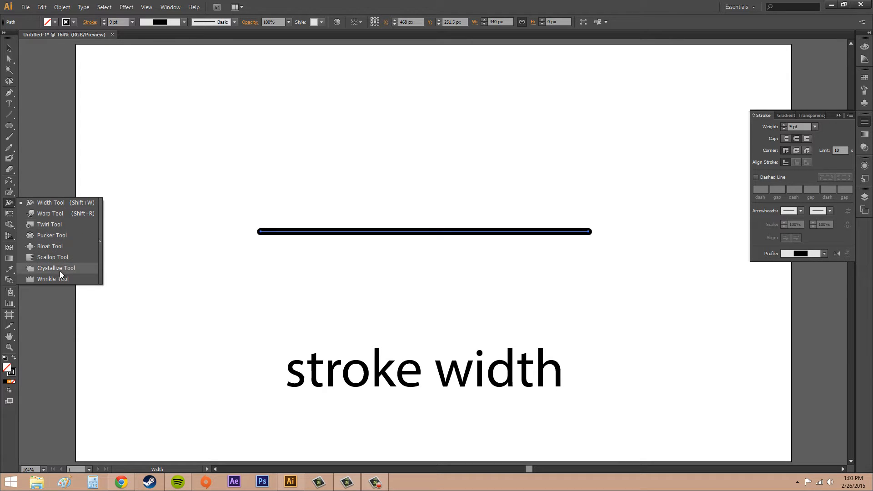
click(65, 204)
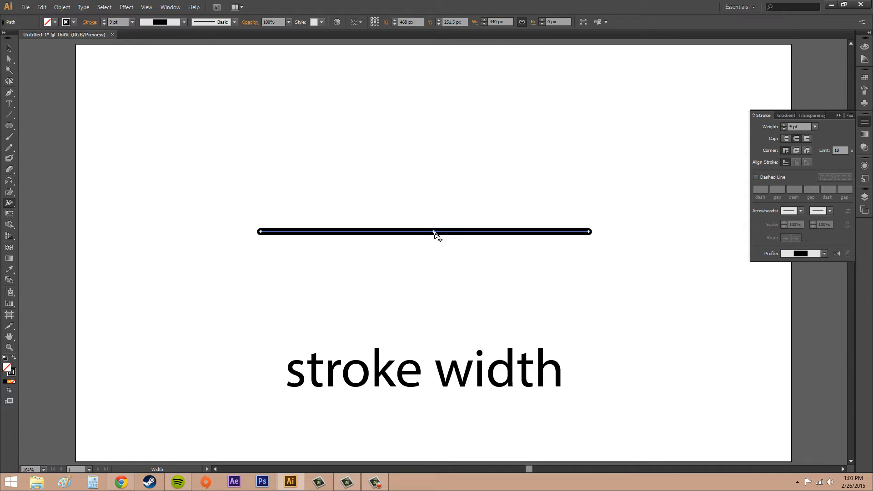
mouse_move(440, 233)
mouse_down()
mouse_move(424, 264)
mouse_move(437, 242)
mouse_move(440, 204)
mouse_move(440, 258)
mouse_up()
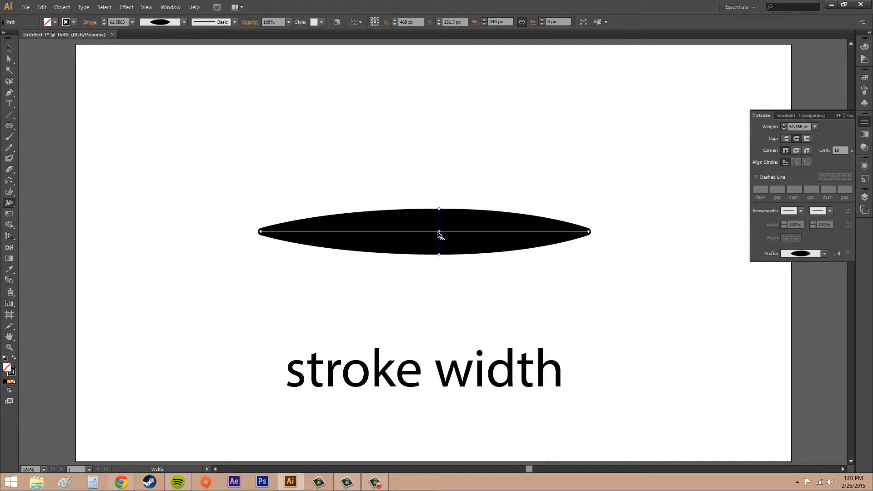
Step: Slide the width point near the line's left end, bring it back just left of the middle and narrow it to about 47 pt
drag(438, 233, 296, 232)
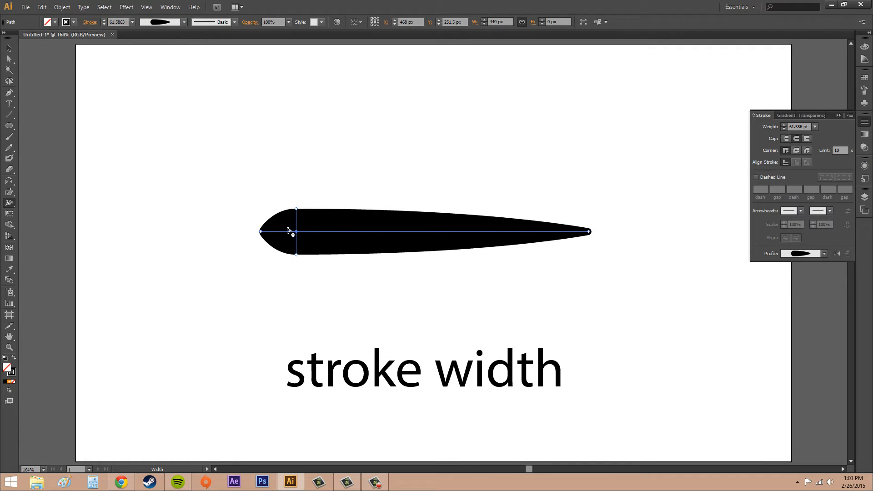
mouse_move(301, 233)
mouse_down()
mouse_move(396, 234)
mouse_move(395, 169)
mouse_move(388, 241)
mouse_move(392, 216)
mouse_move(393, 239)
mouse_move(399, 218)
mouse_up()
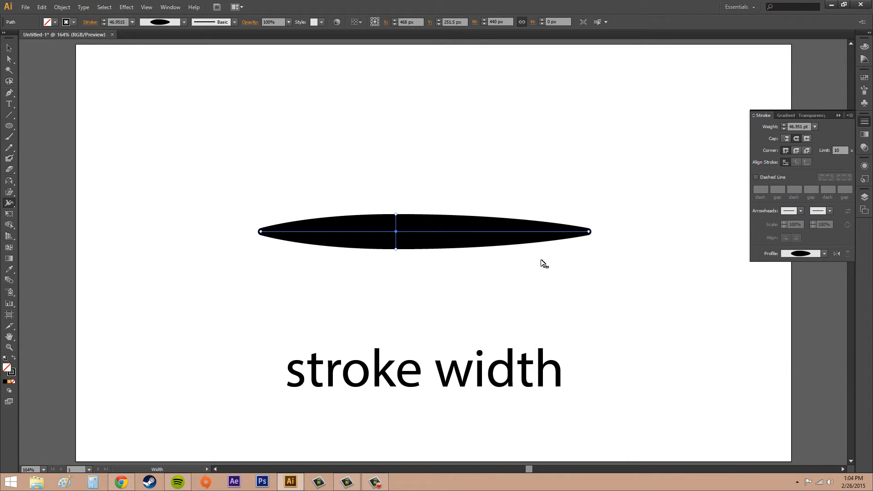
Step: Open the width point's numeric settings and set Side 1 and Side 2 to 35 px each
double_click(396, 232)
drag(449, 187, 617, 267)
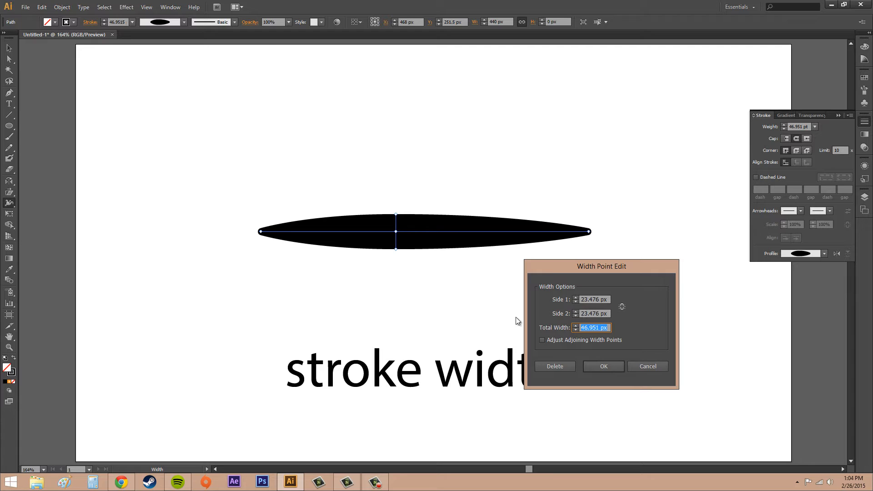
click(577, 298)
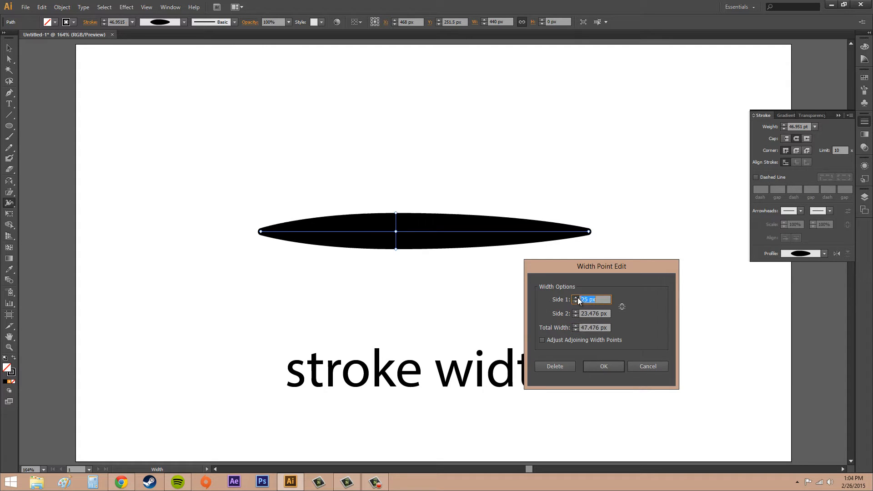
click(576, 297)
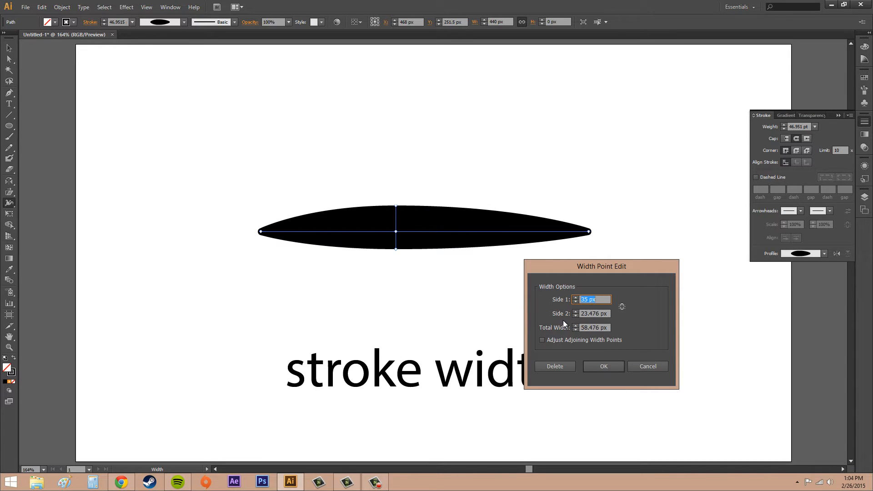
click(576, 312)
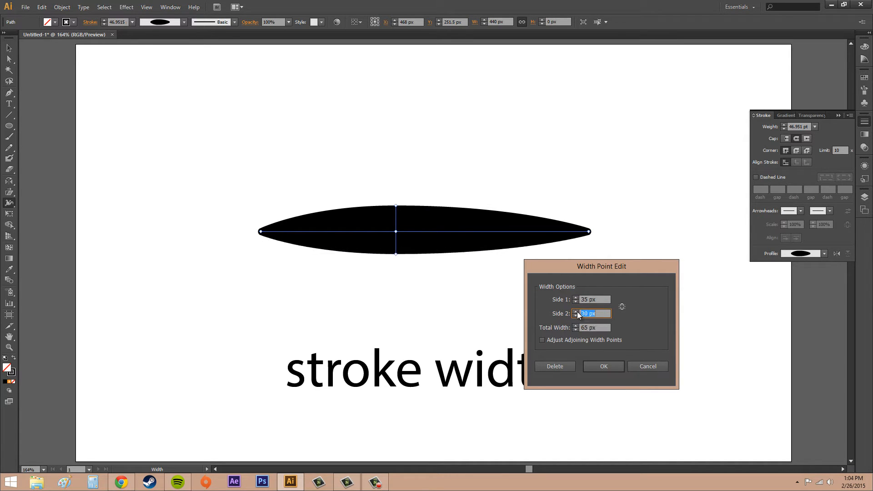
click(576, 312)
click(575, 312)
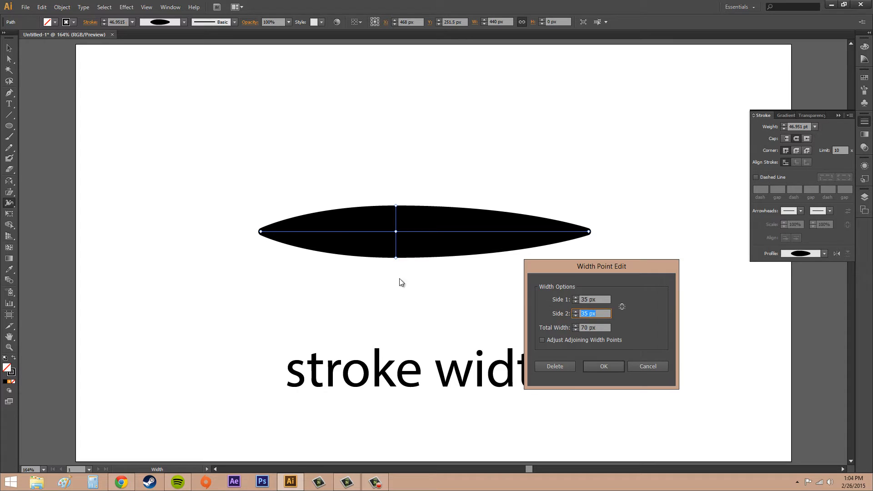
Step: Link both sides, set the total width to 84 px, turn on Adjust Adjoining Width Points and apply the width point settings
click(621, 307)
click(622, 308)
click(576, 298)
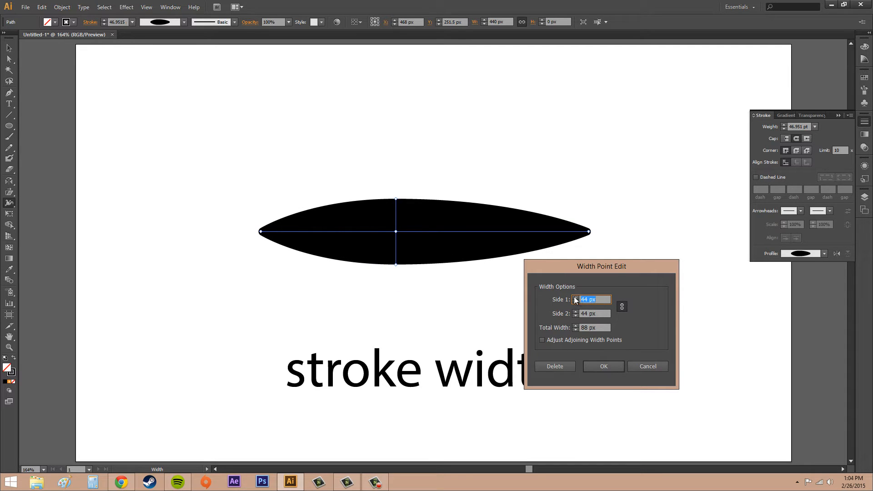
click(576, 325)
click(575, 330)
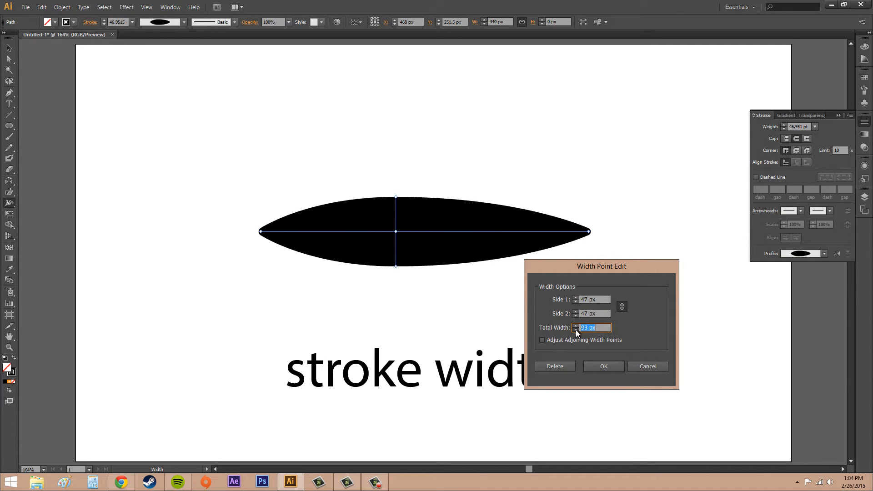
click(576, 331)
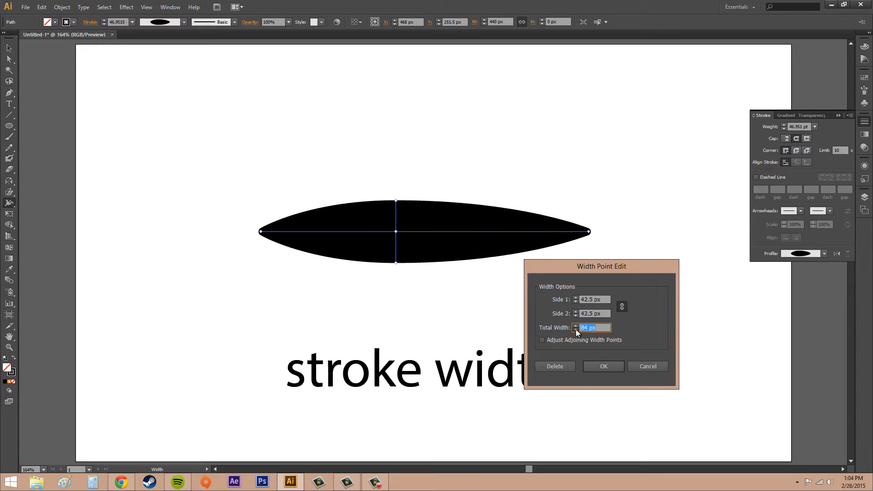
click(542, 341)
click(622, 367)
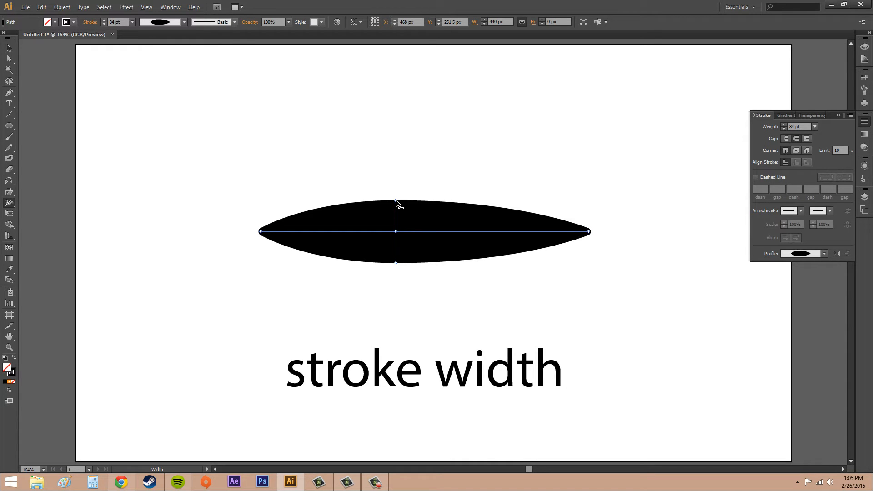
Step: Narrow only the upper side of the width point to a total of about 64 pt, undoing the extra width point beside it
drag(396, 202, 423, 235)
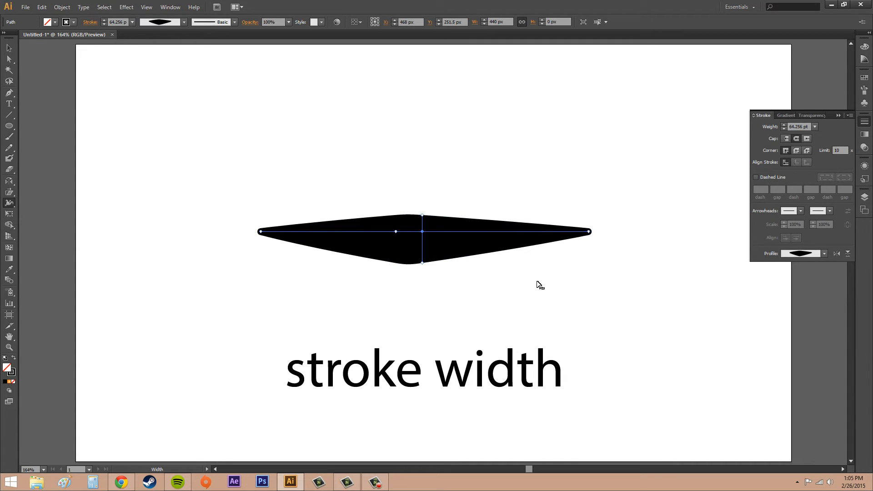
key(ctrl+z)
key(ctrl+z)
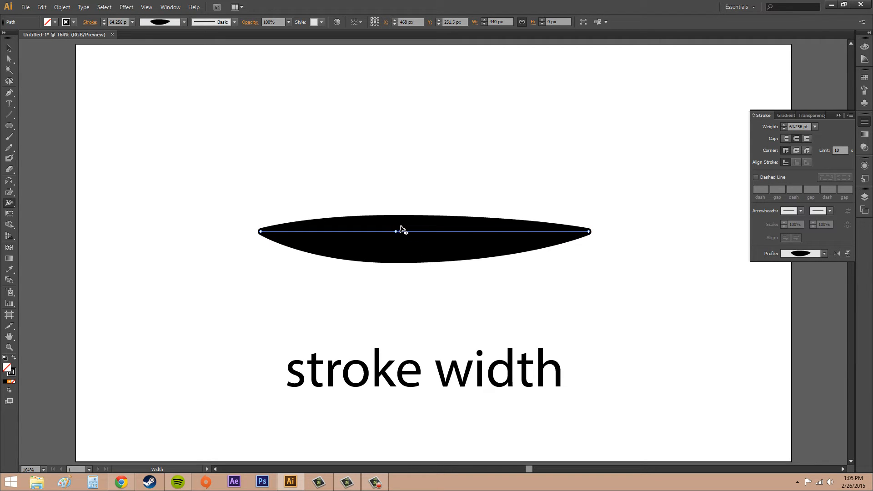
Step: Add a width point of about 91 pt at the line's middle and place a narrower one farther right
drag(435, 223, 441, 208)
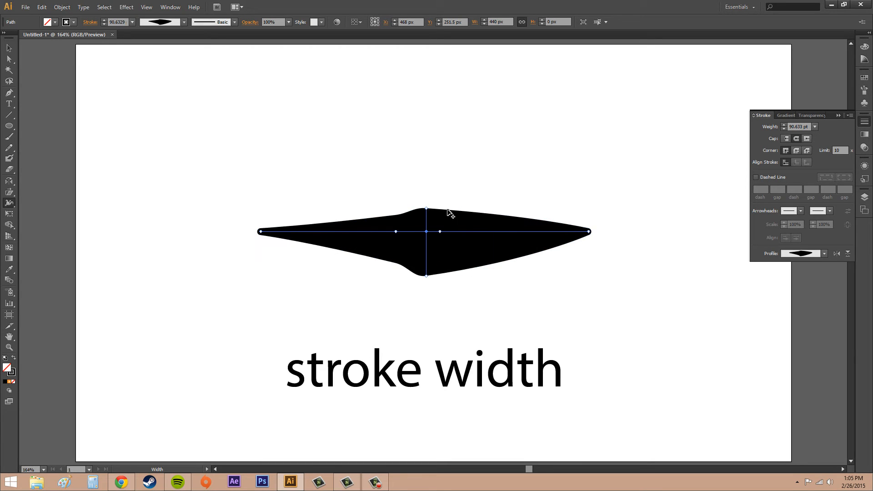
drag(495, 218, 497, 222)
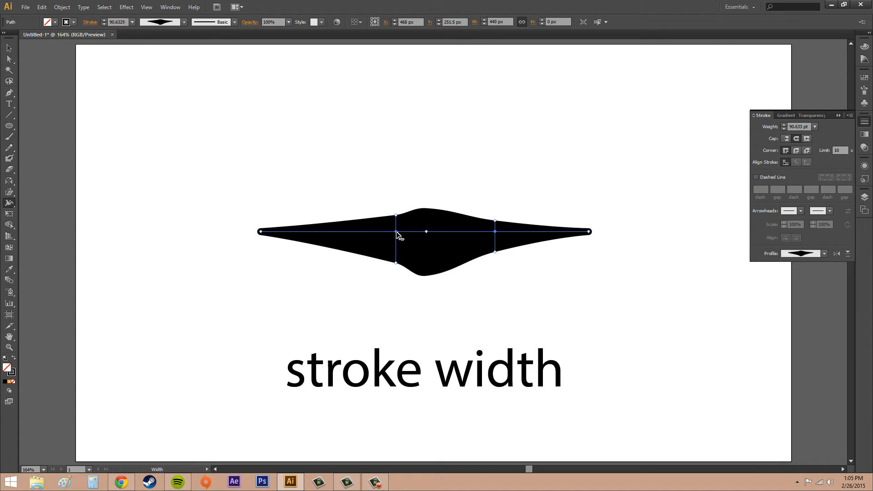
Step: Select the middle width point with its left neighbour and widen them together until the stroke reaches about 166 pt
click(426, 232)
mouse_move(427, 209)
mouse_down()
mouse_move(429, 195)
mouse_move(427, 203)
mouse_up()
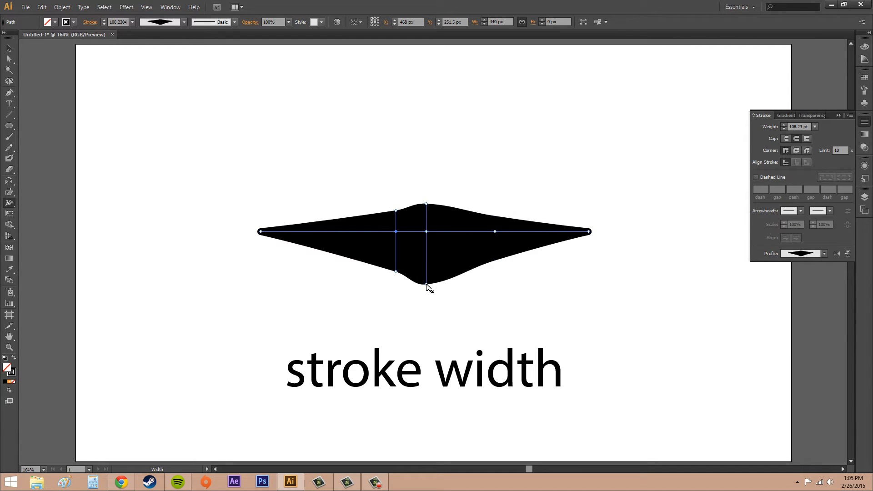
drag(428, 286, 426, 313)
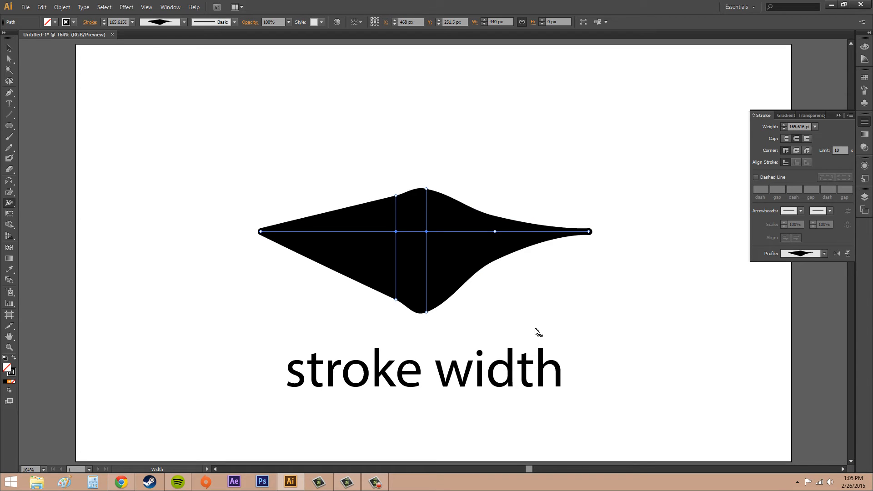
Step: Undo all width point edits back to the even 9 pt line and deselect it
key(ctrl+z)
key(ctrl+z)
key(ctrl+z)
key(ctrl+z)
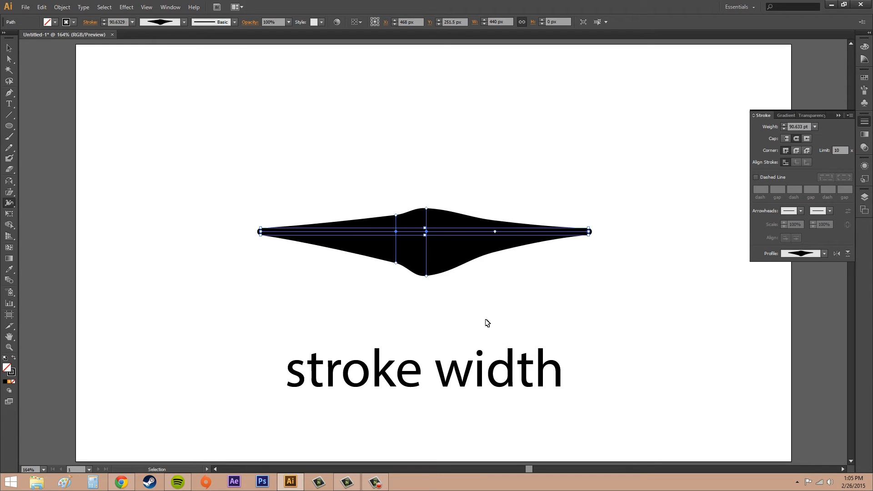
key(ctrl+z)
key(ctrl+z)
key(ctrl+z)
key(ctrl+z)
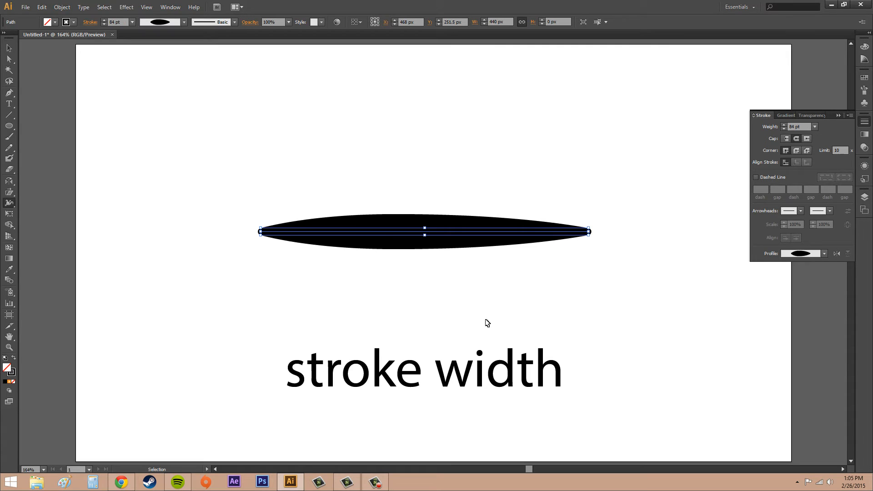
key(ctrl+z)
key(ctrl+z)
key(ctrl+z)
key(ctrl+z)
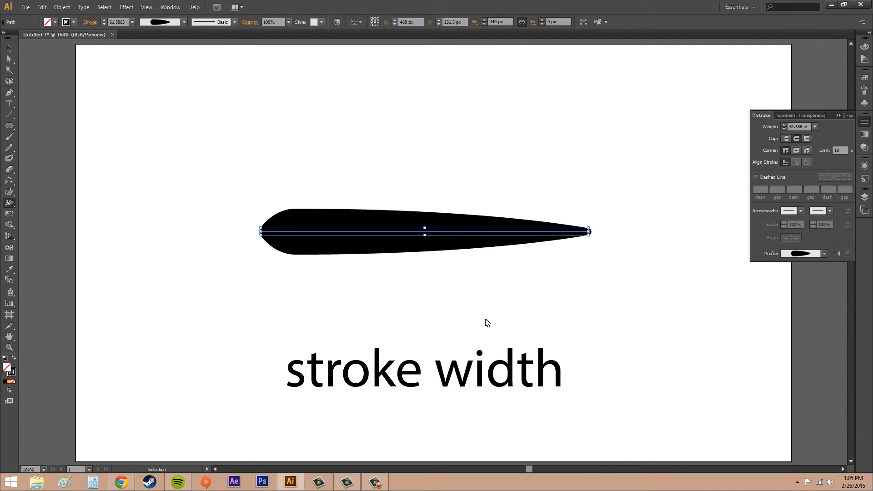
key(ctrl+z)
click(9, 47)
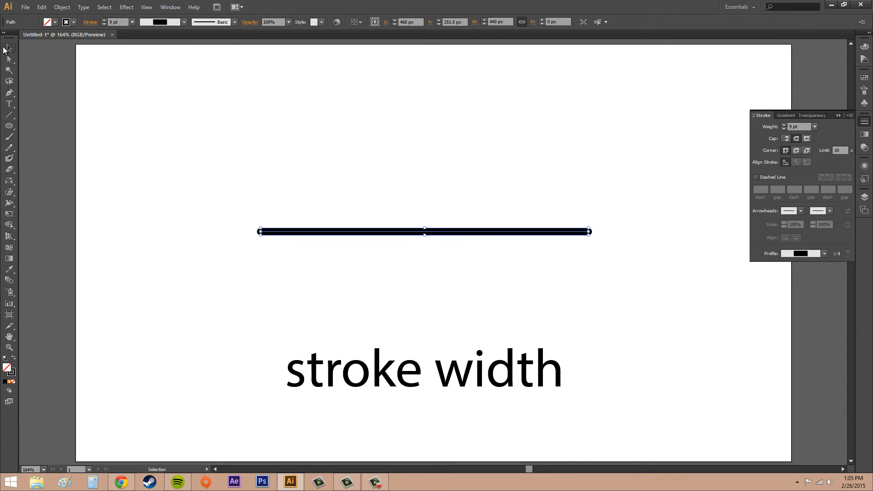
click(335, 143)
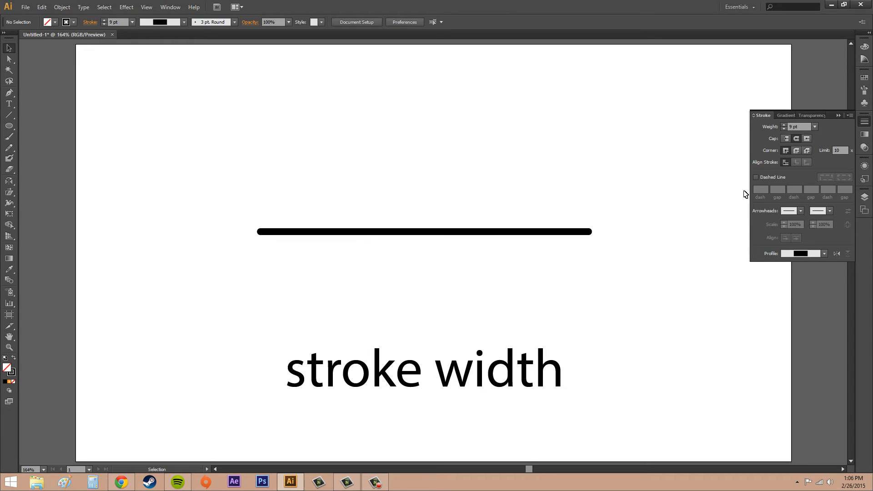
Step: Apply the variable width profile that tapers from full width at the line's left end to a point at its right end
click(183, 22)
click(495, 230)
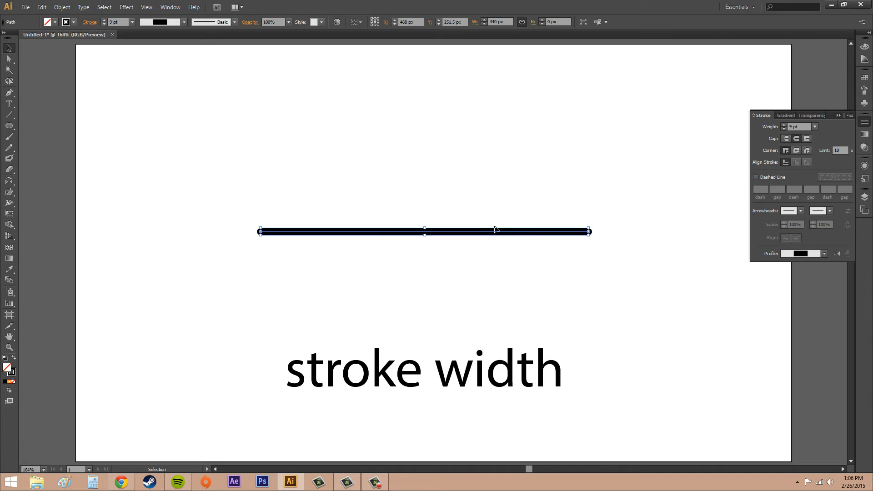
click(184, 22)
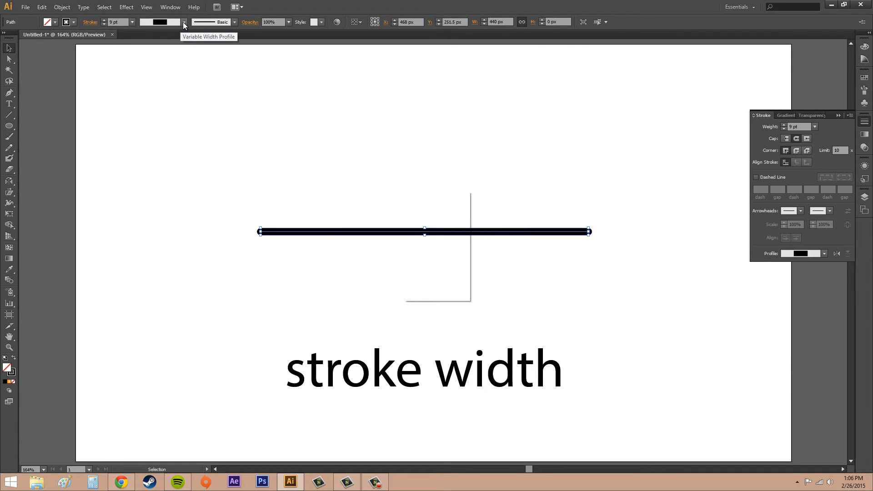
click(442, 259)
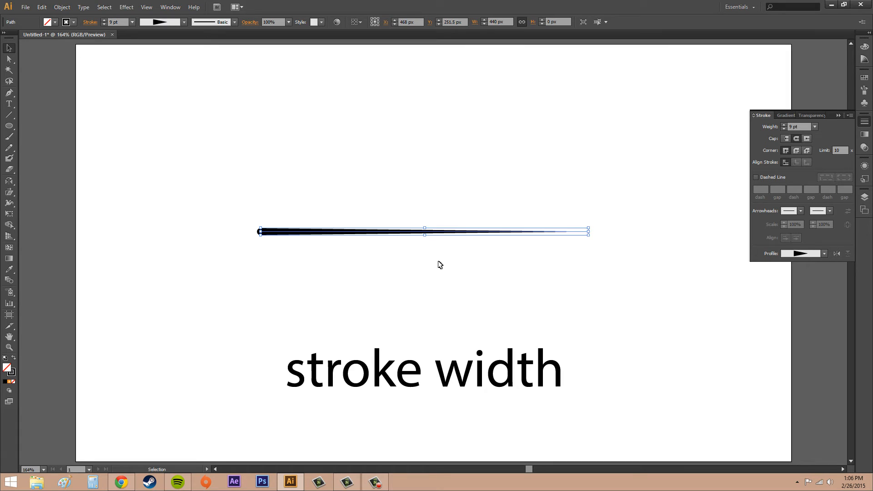